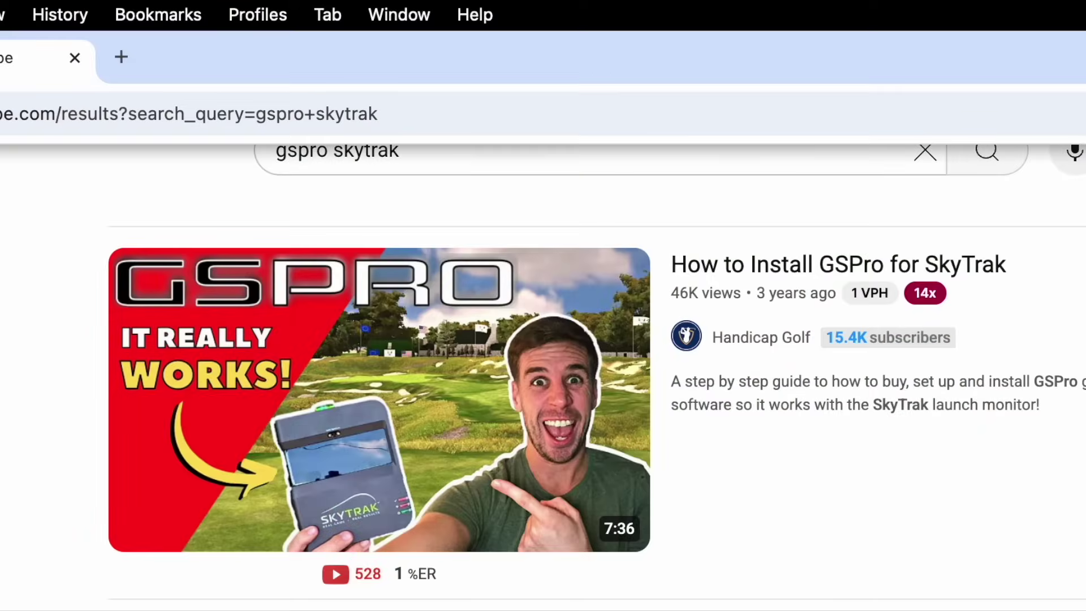
# Preview the 'How to Install GSPro for SkyTrak' video in the YouTube gspro skytrak results
pyautogui.moveTo(383, 339)
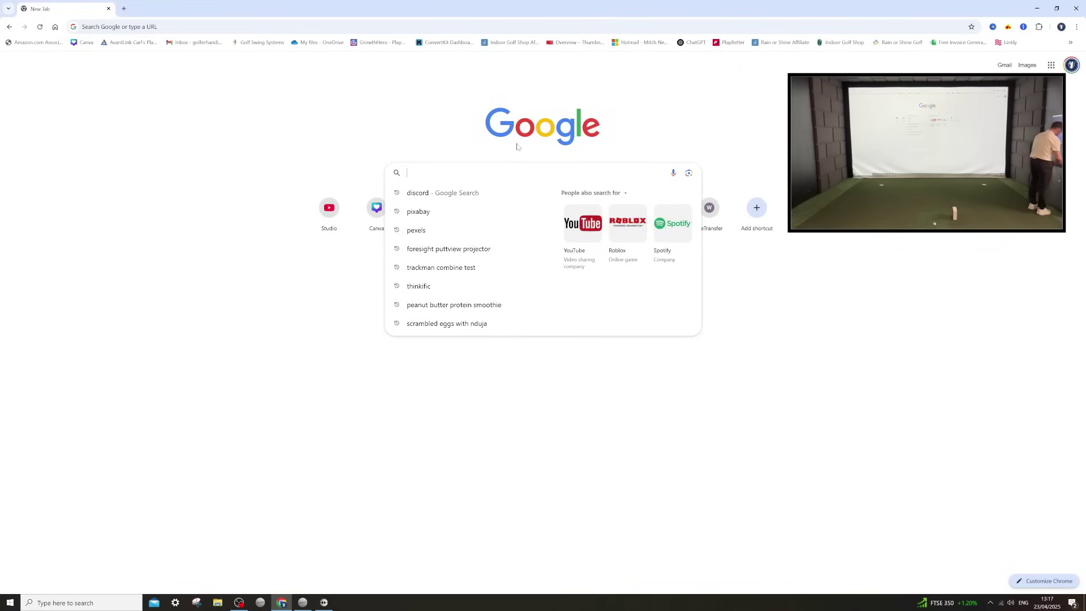
# Search Google for discord, open Discord in the browser, and switch to the SGT SimulatorGolfTour server
pyautogui.write('discord')
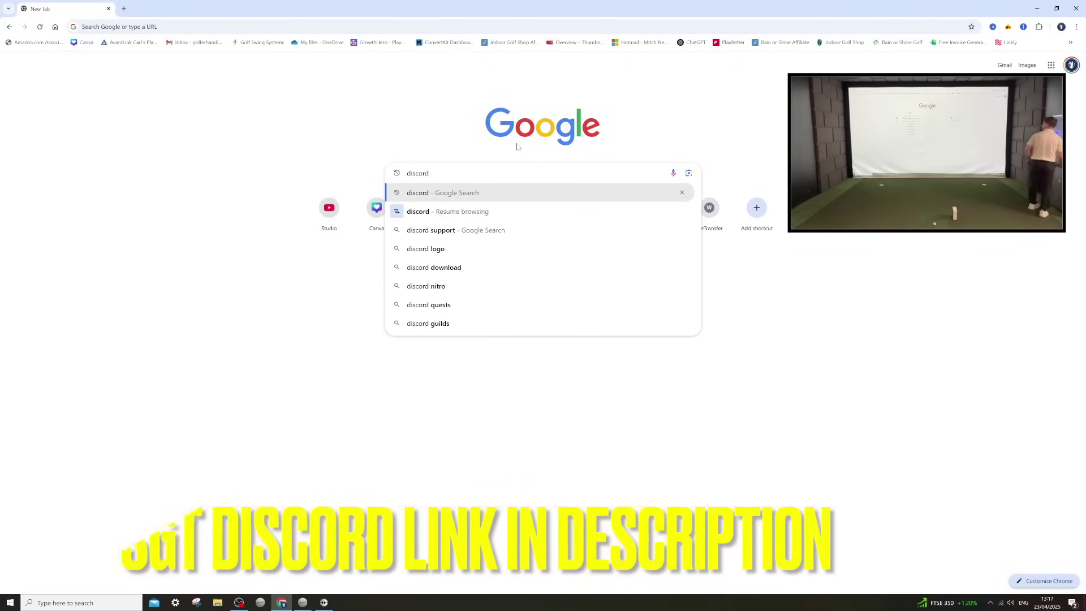
pyautogui.write(']')
pyautogui.press('Return')
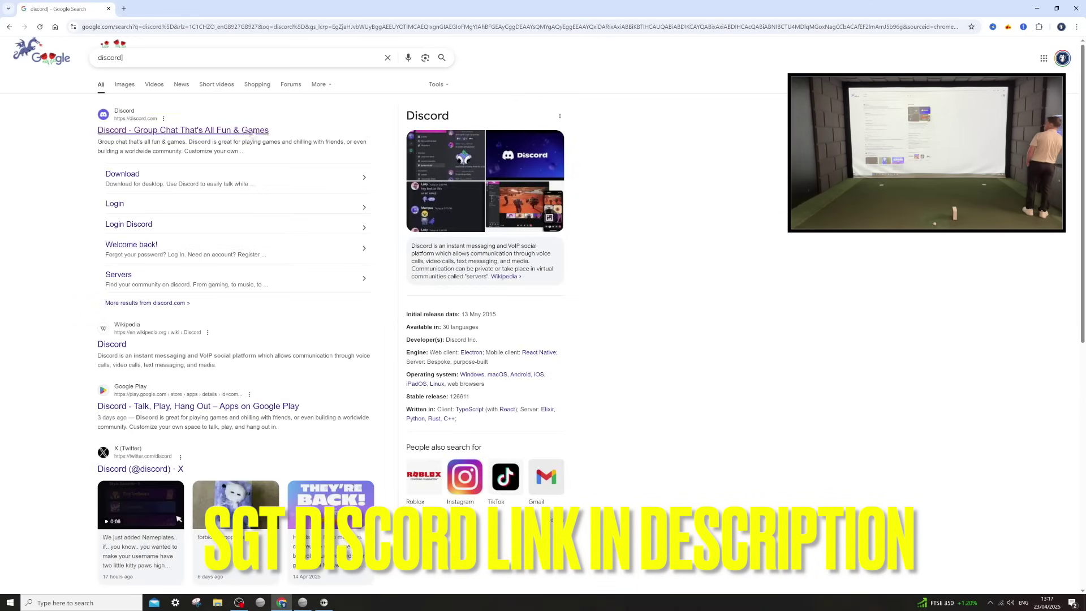
pyautogui.click(229, 132)
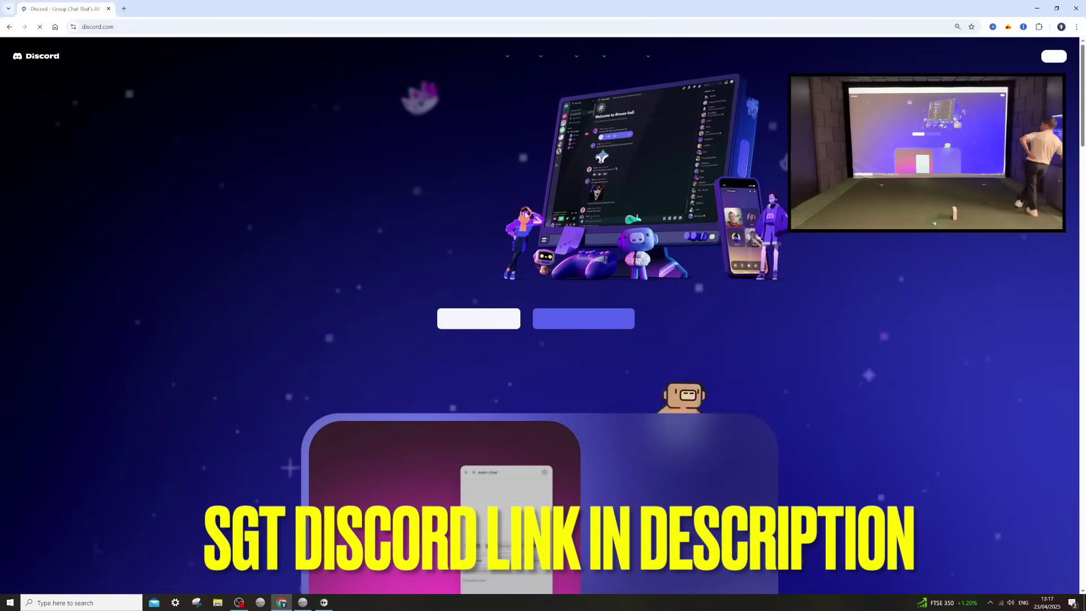
pyautogui.click(572, 318)
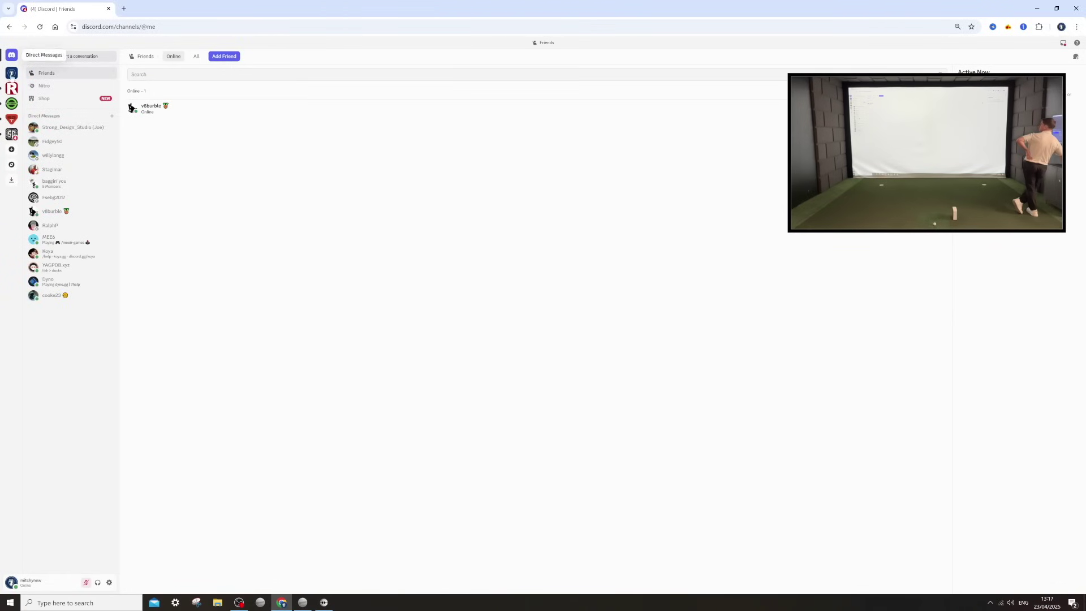
pyautogui.click(11, 119)
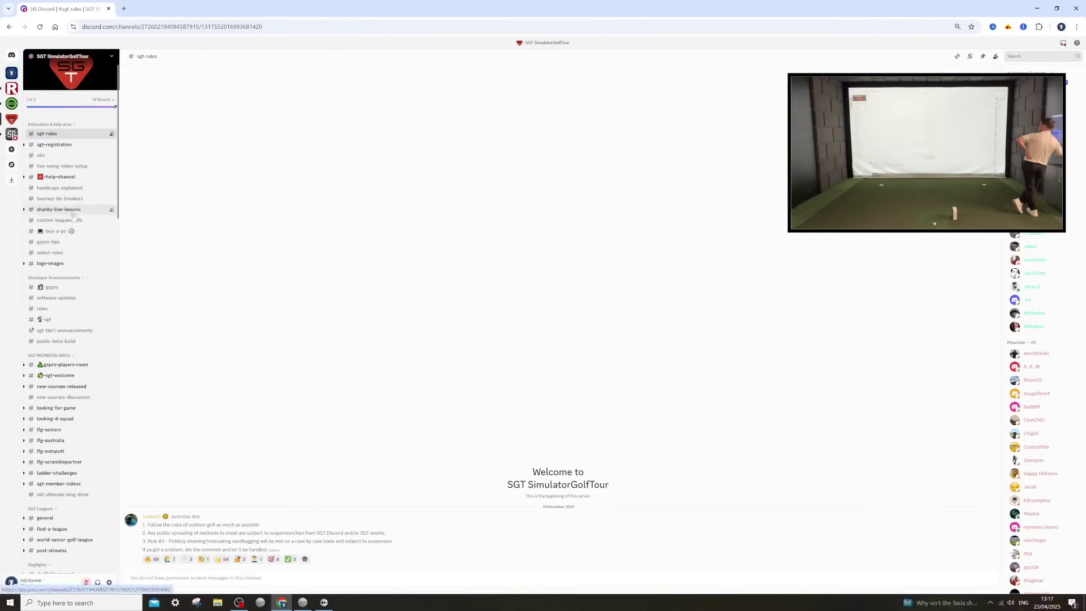
# Open the #skytrak-connection-help channel and scroll to its latest post with the connector installer
pyautogui.scroll(-5, 78, 206)
pyautogui.scroll(-5, 79, 207)
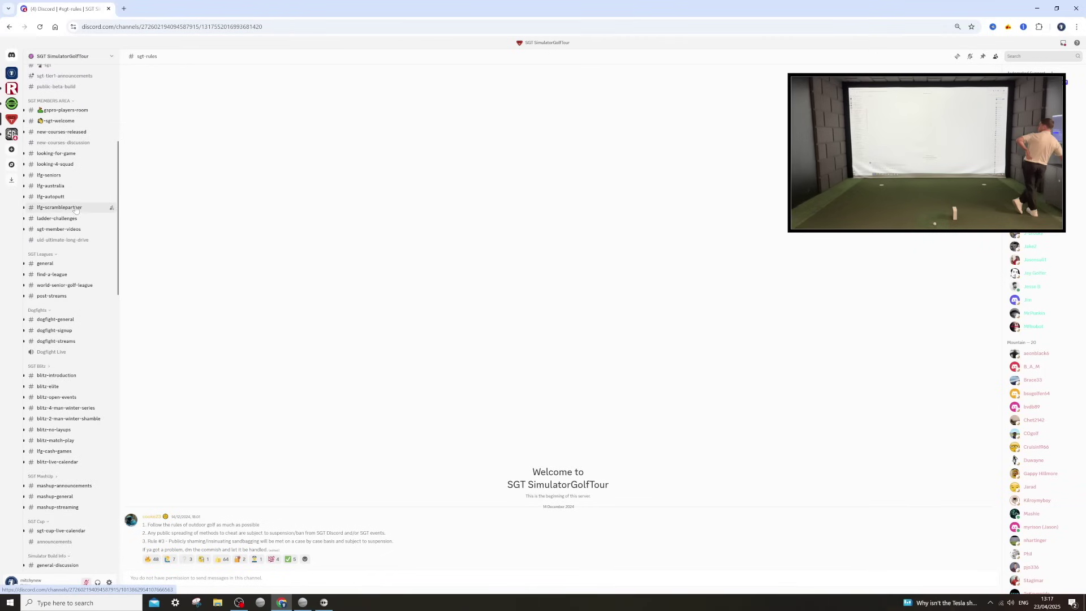
pyautogui.scroll(-4, 64, 227)
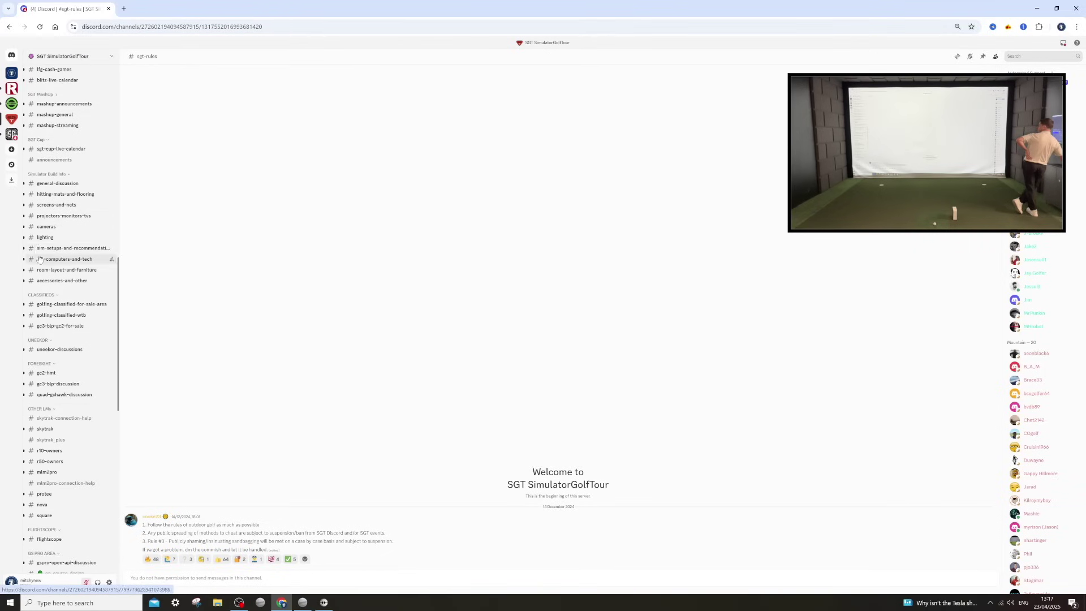
pyautogui.scroll(-4, 39, 257)
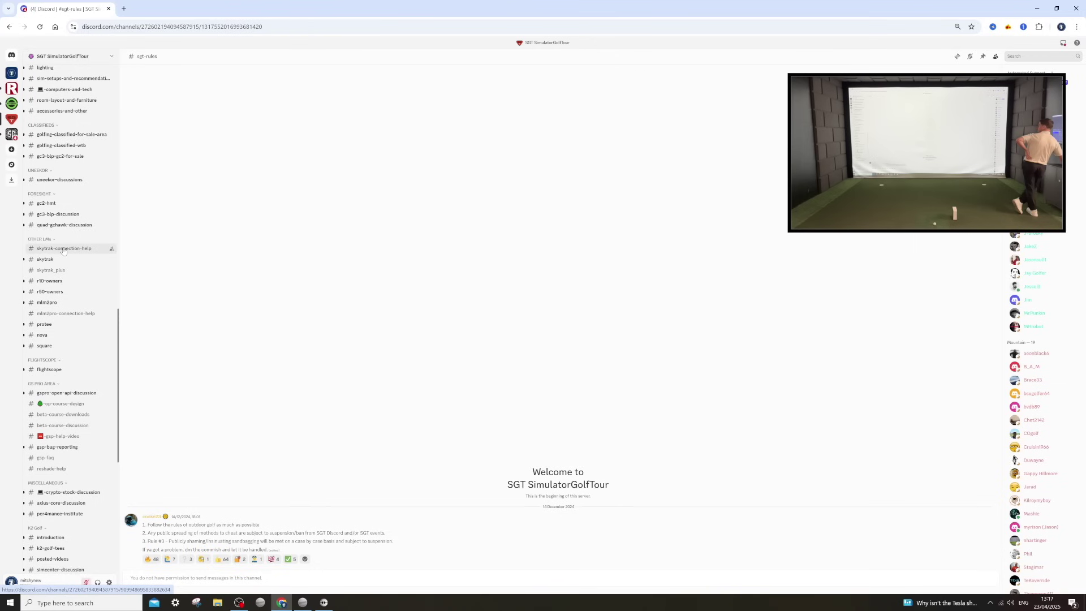
pyautogui.click(64, 251)
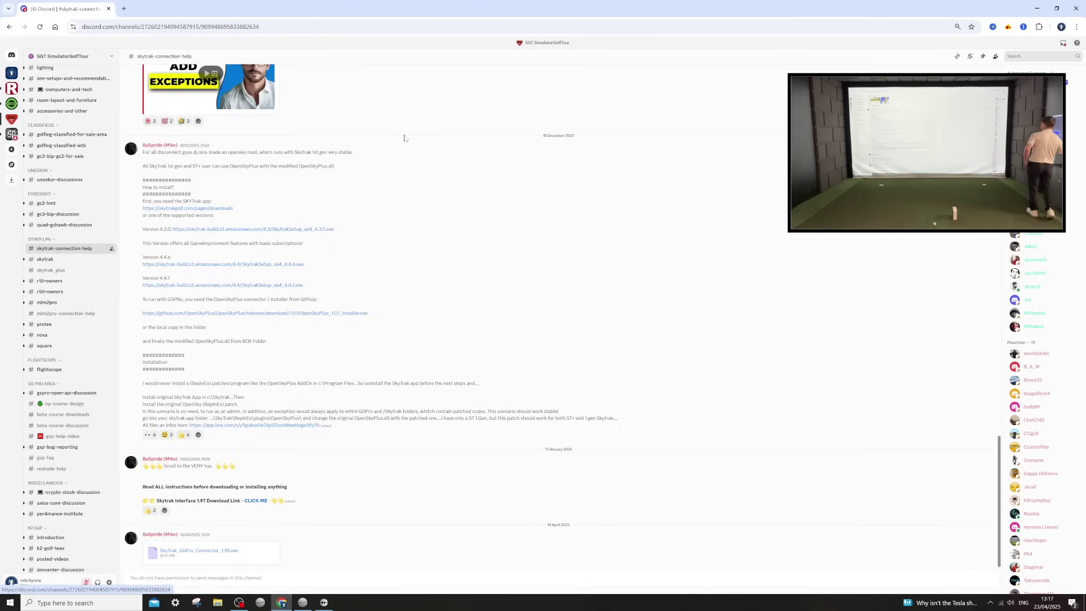
pyautogui.scroll(15, 489, 255)
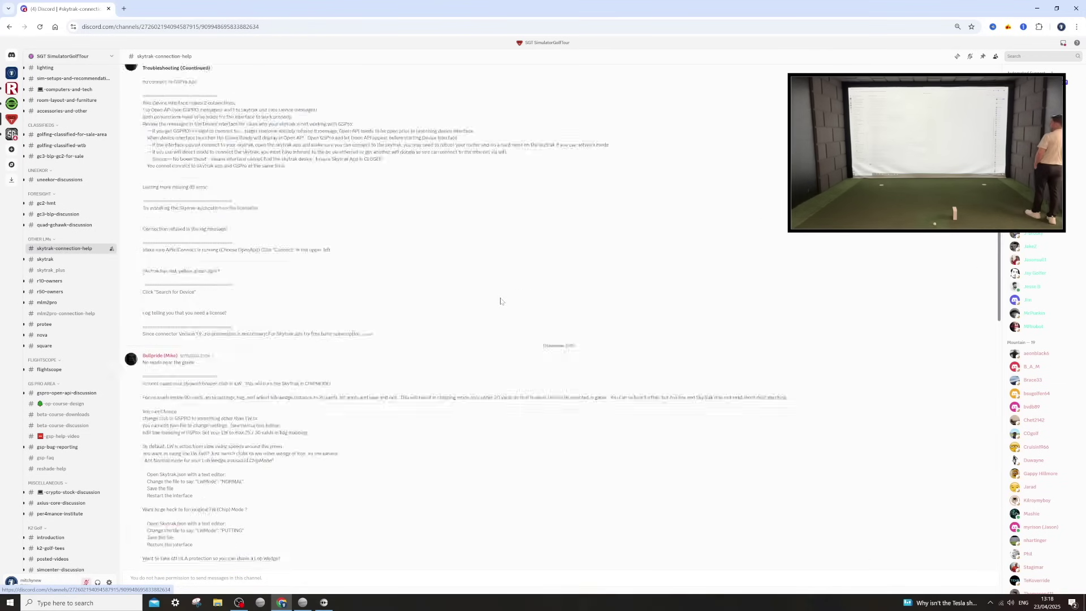
pyautogui.scroll(3, 498, 304)
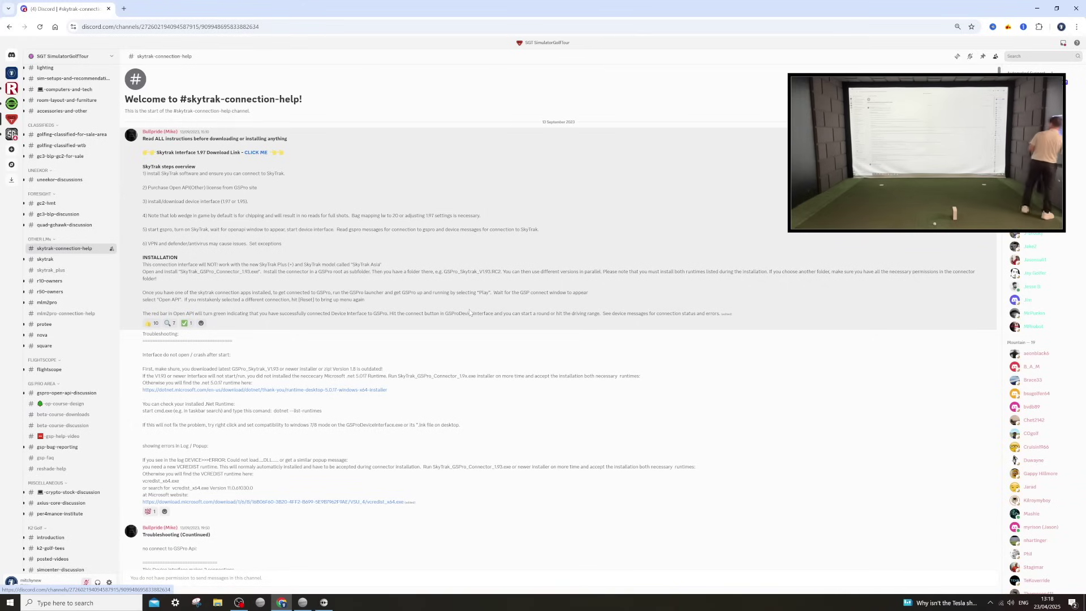
pyautogui.scroll(-20, 358, 249)
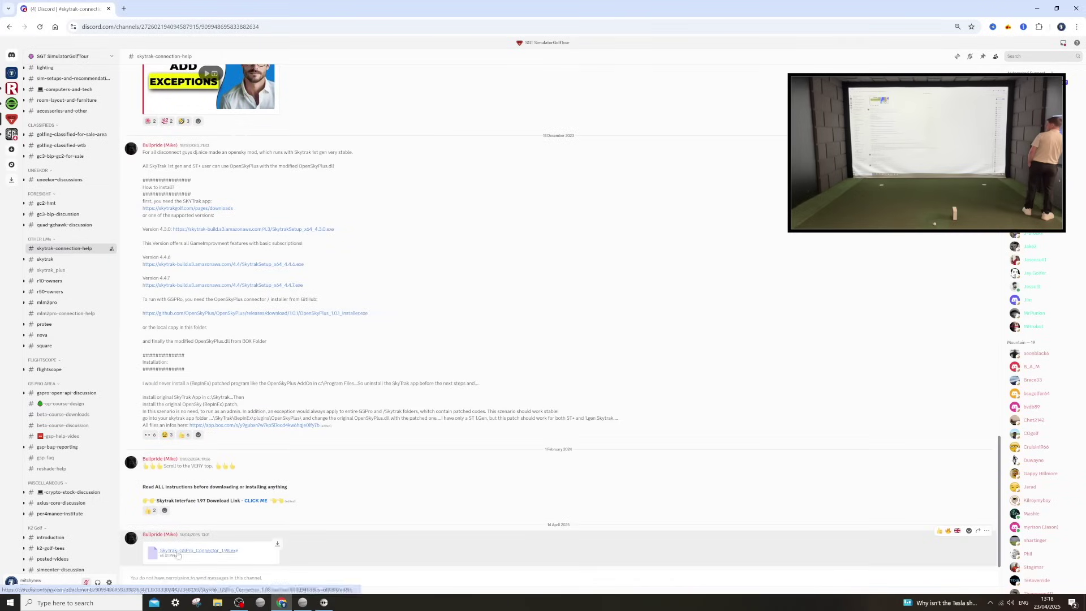
# Download SkyTrak_GSPro_Connector_1.98.exe and run it despite the unrecognized-app warning
pyautogui.click(199, 551)
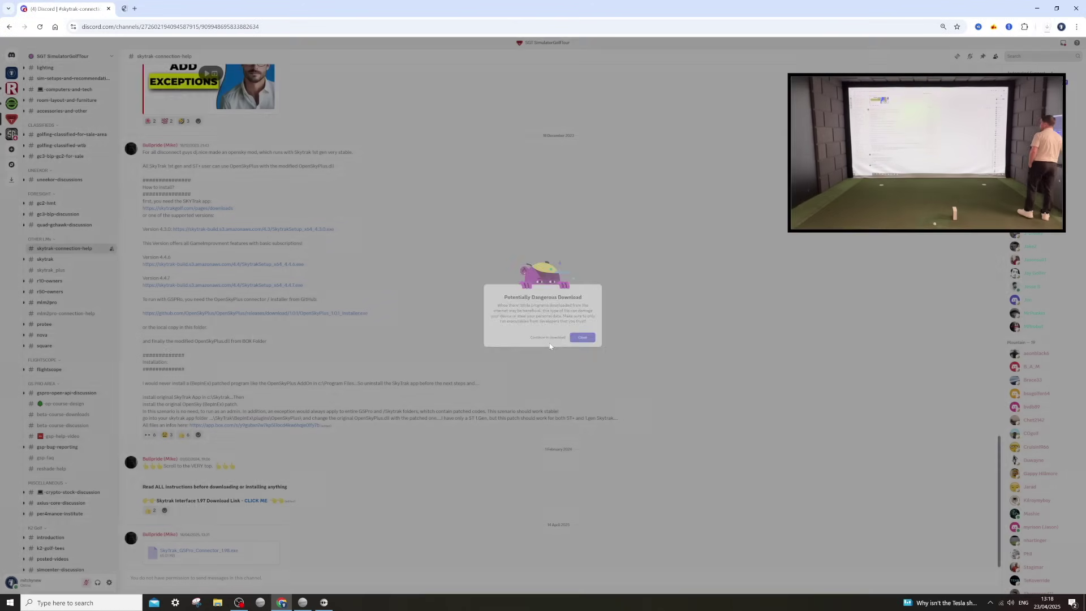
pyautogui.click(552, 344)
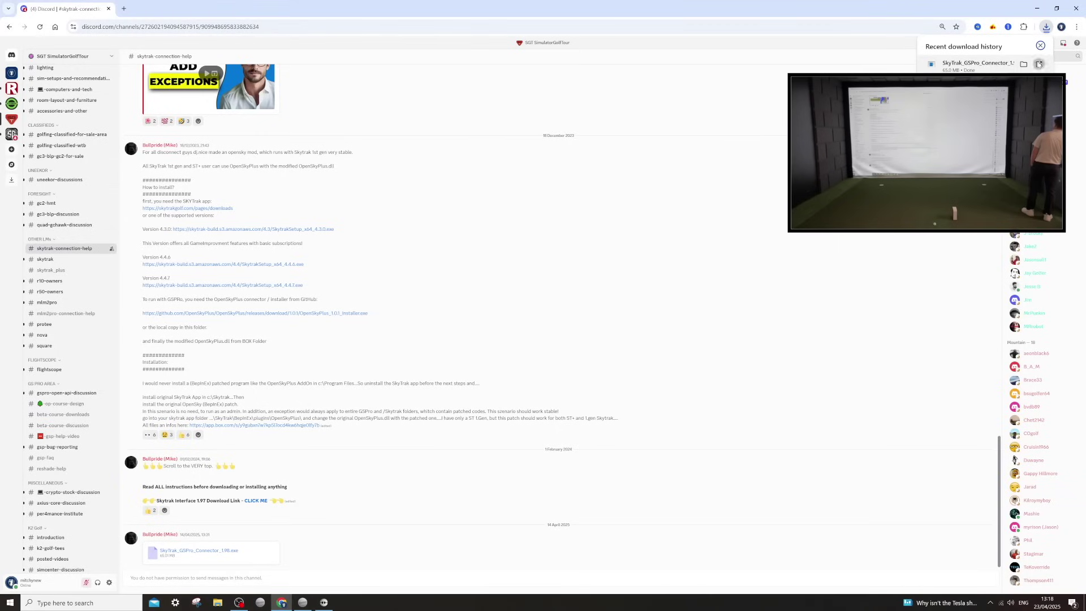
pyautogui.click(1039, 64)
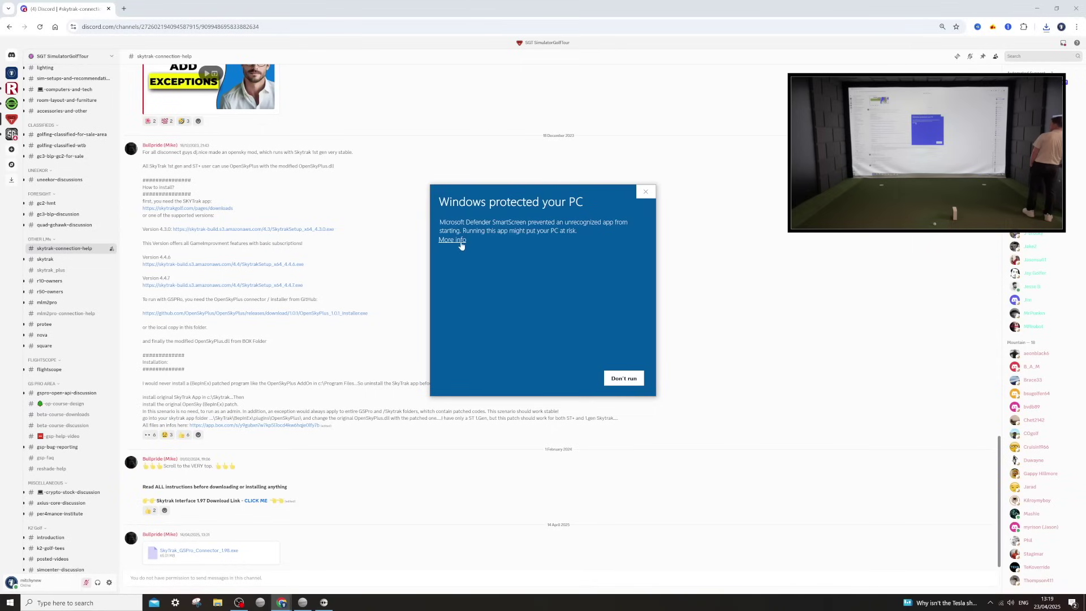
pyautogui.click(572, 378)
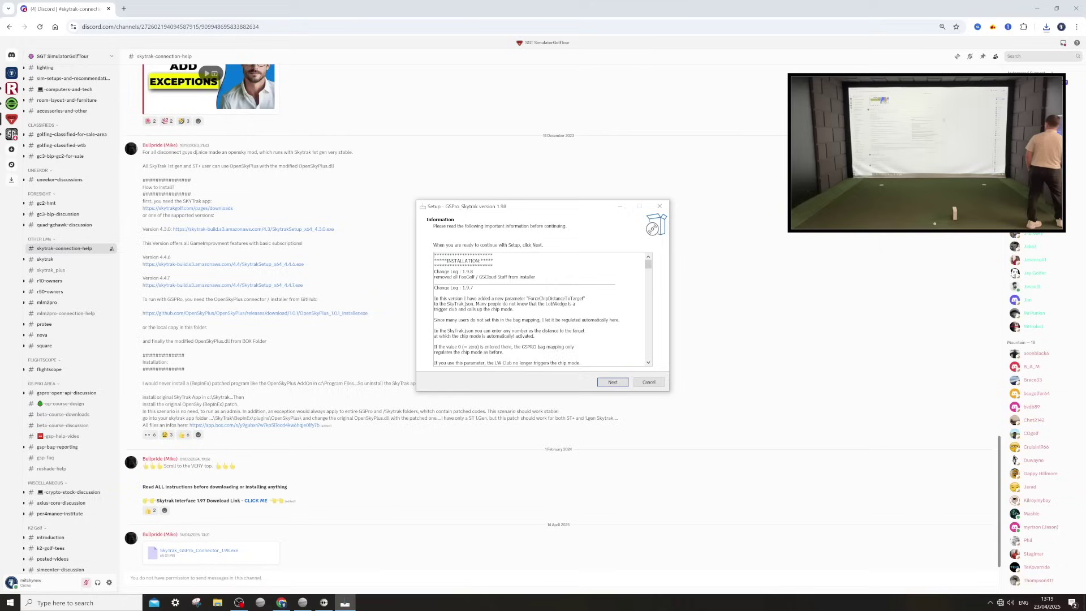
# Install the SkyTrak connector to the default location
pyautogui.click(613, 382)
pyautogui.click(613, 382)
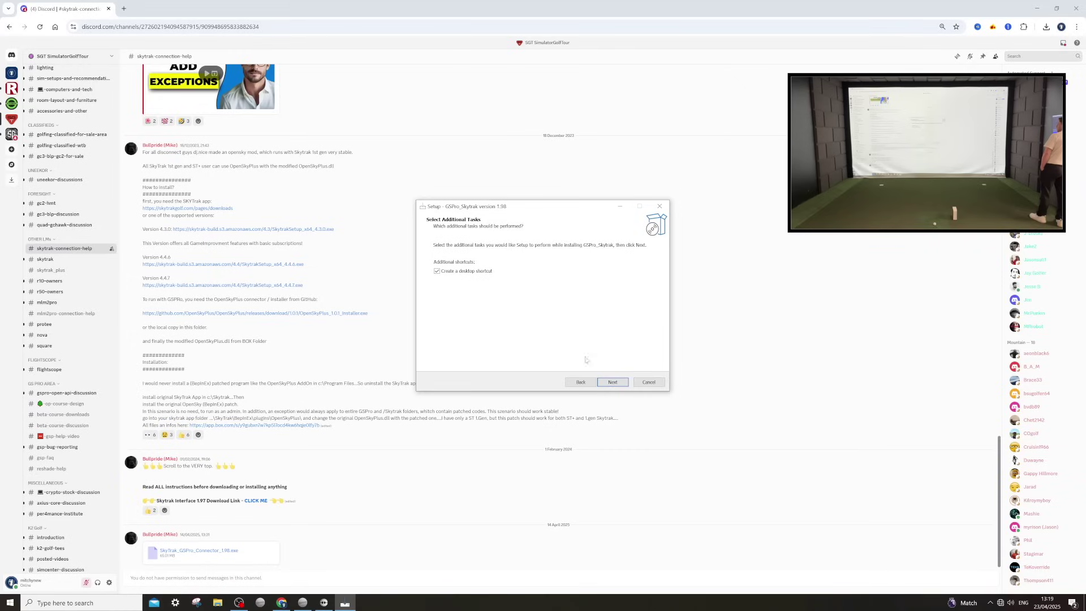
pyautogui.click(609, 384)
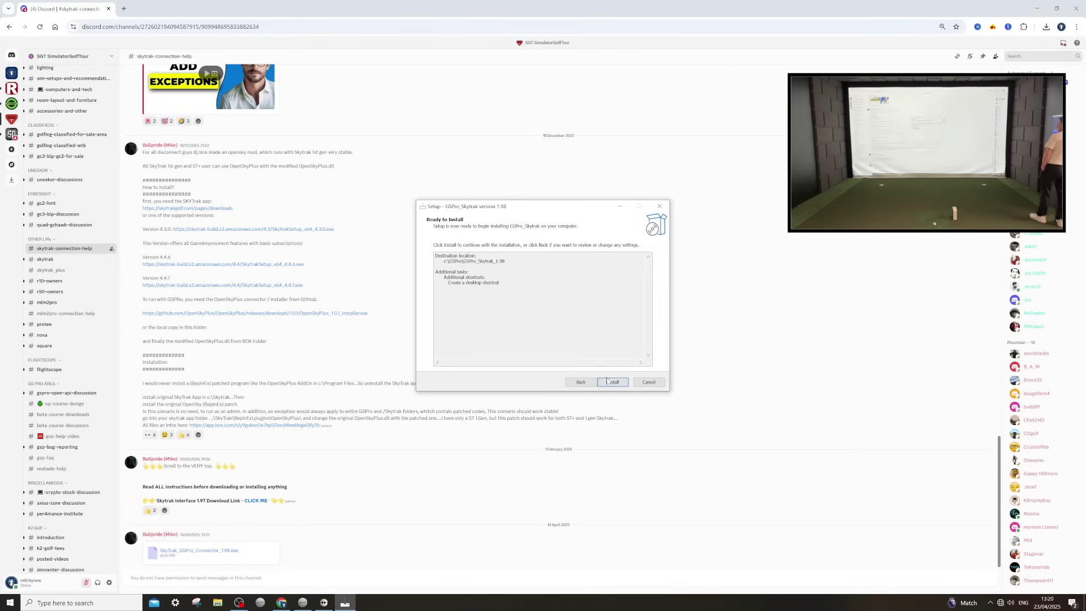
pyautogui.click(606, 380)
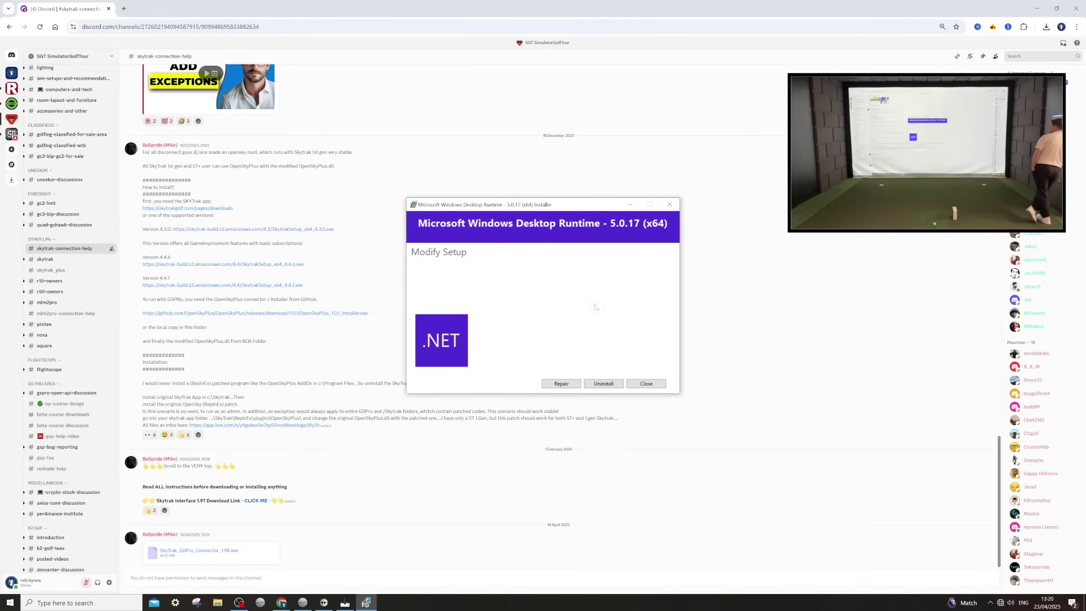
# Repair the .NET desktop runtime and the Visual C++ 2012 redistributable
pyautogui.click(561, 384)
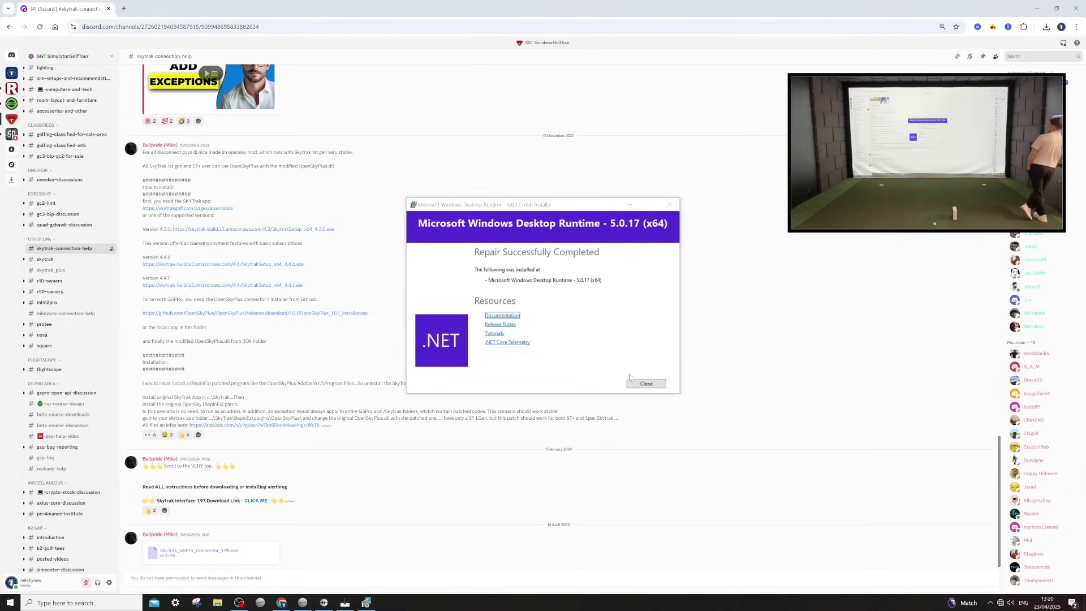
pyautogui.click(645, 384)
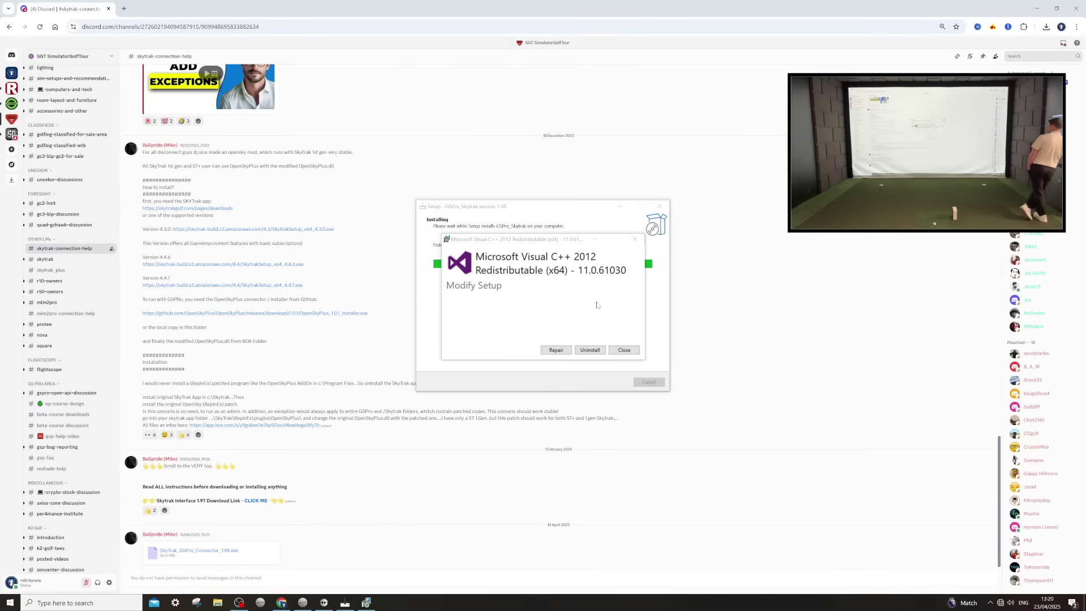
pyautogui.click(556, 350)
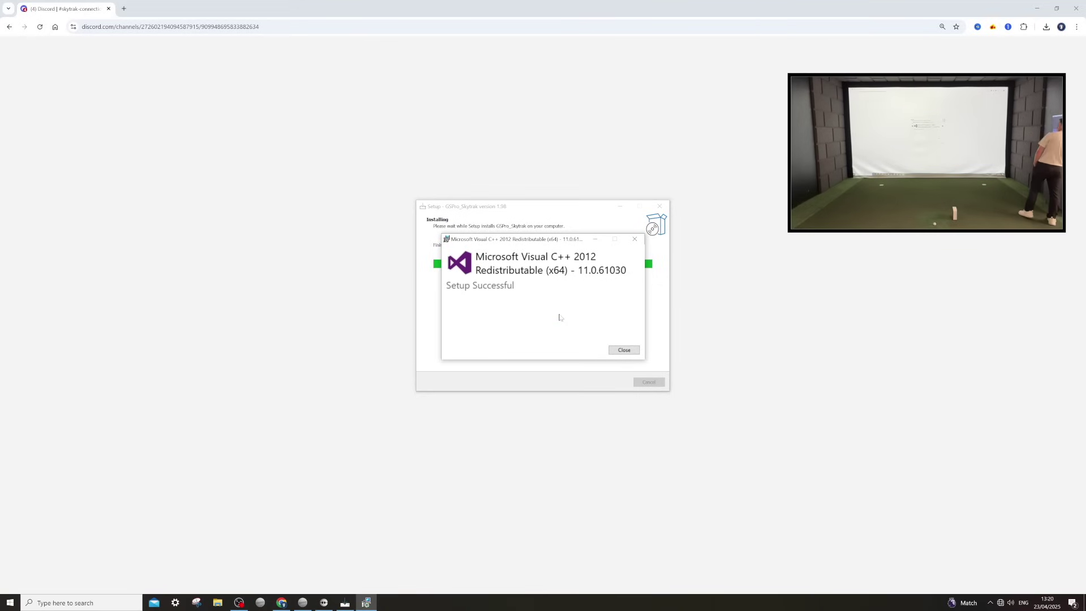
pyautogui.click(625, 350)
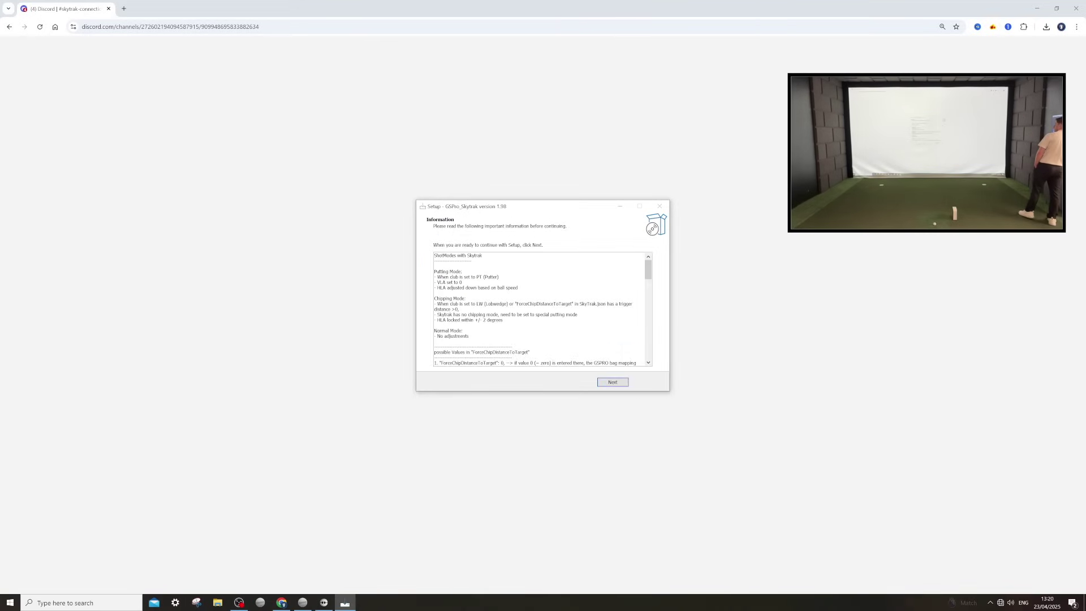
# Finish the GSPro_Skytrak setup and show the desktop
pyautogui.click(613, 382)
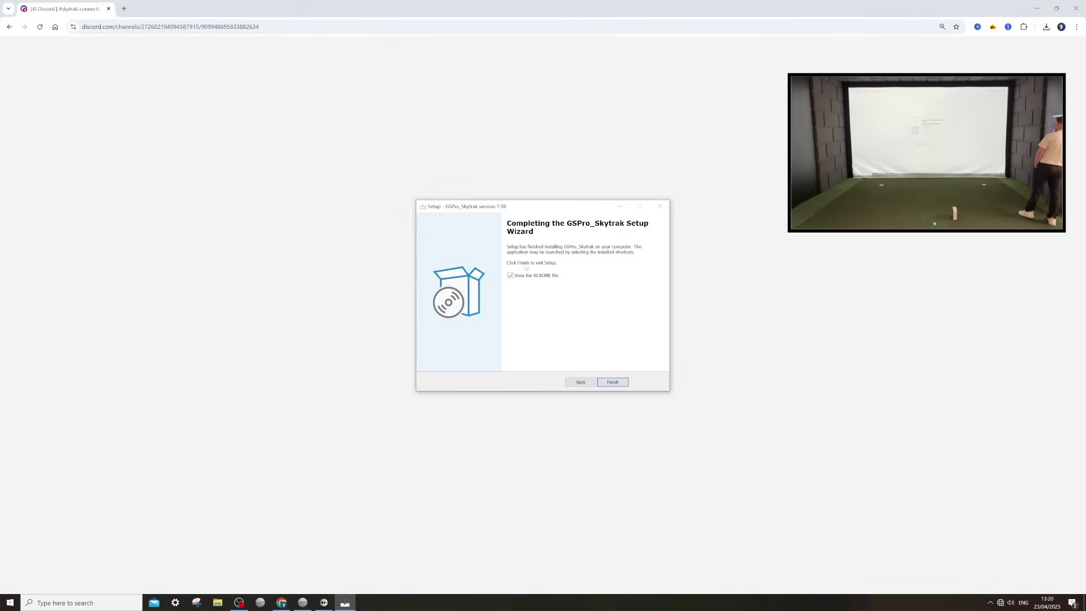
pyautogui.click(613, 383)
pyautogui.press('super+d')
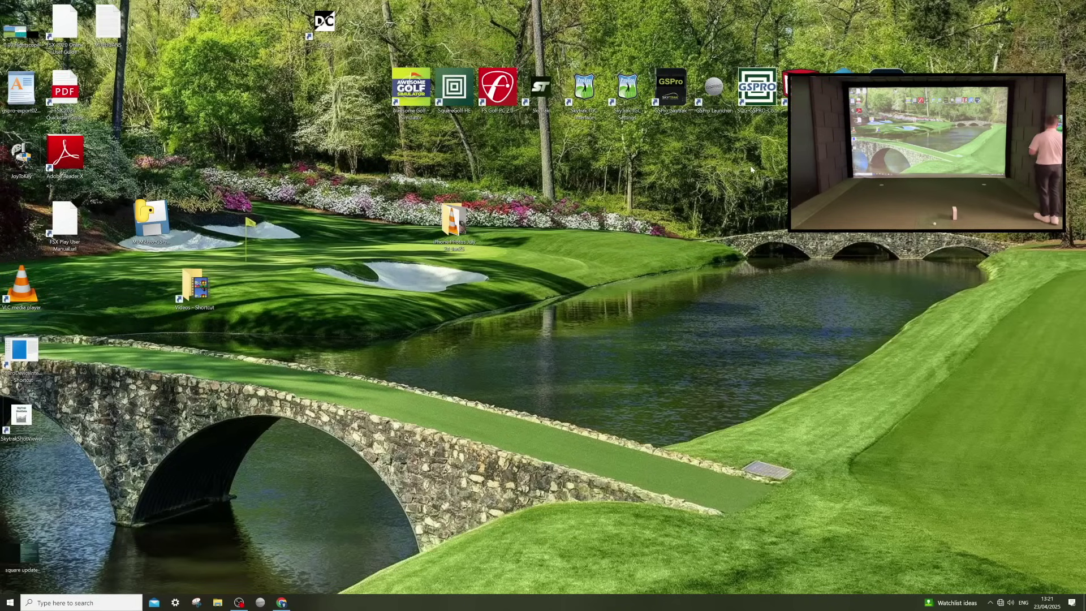
# Launch GSPro from its desktop shortcut and accept the start-up settings
pyautogui.doubleClick(710, 86)
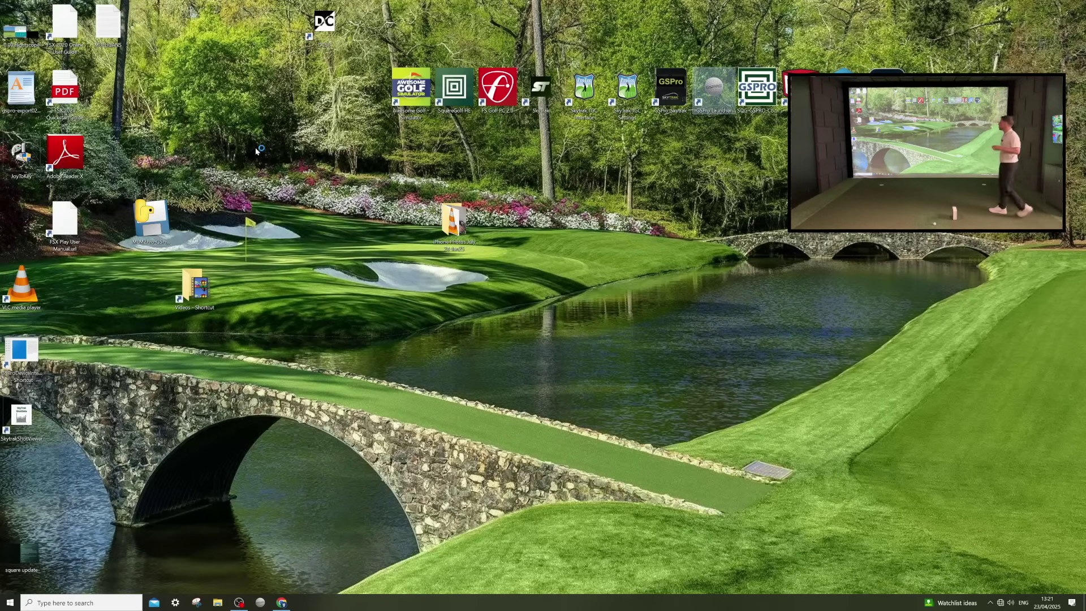
pyautogui.click(578, 382)
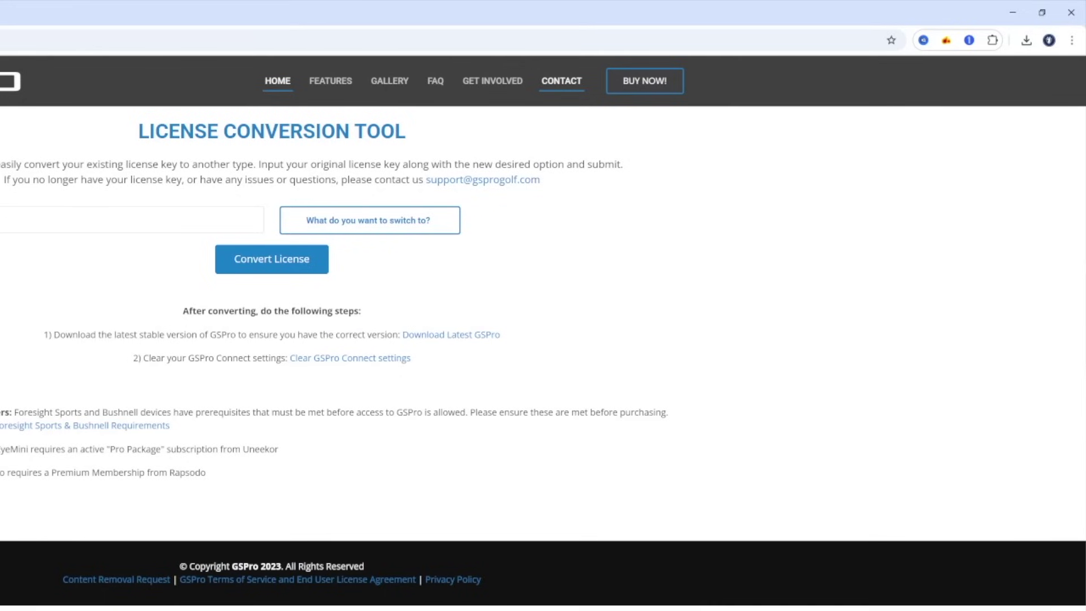
# Select OpenAPI as the license type to switch to on the License Conversion Tool page
pyautogui.click(352, 226)
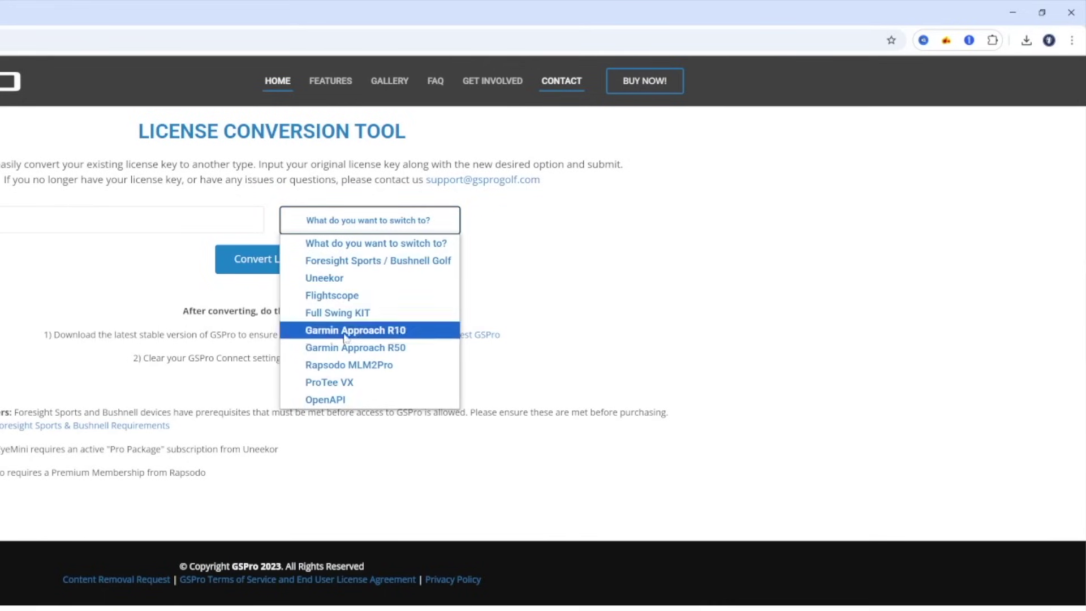
pyautogui.click(351, 399)
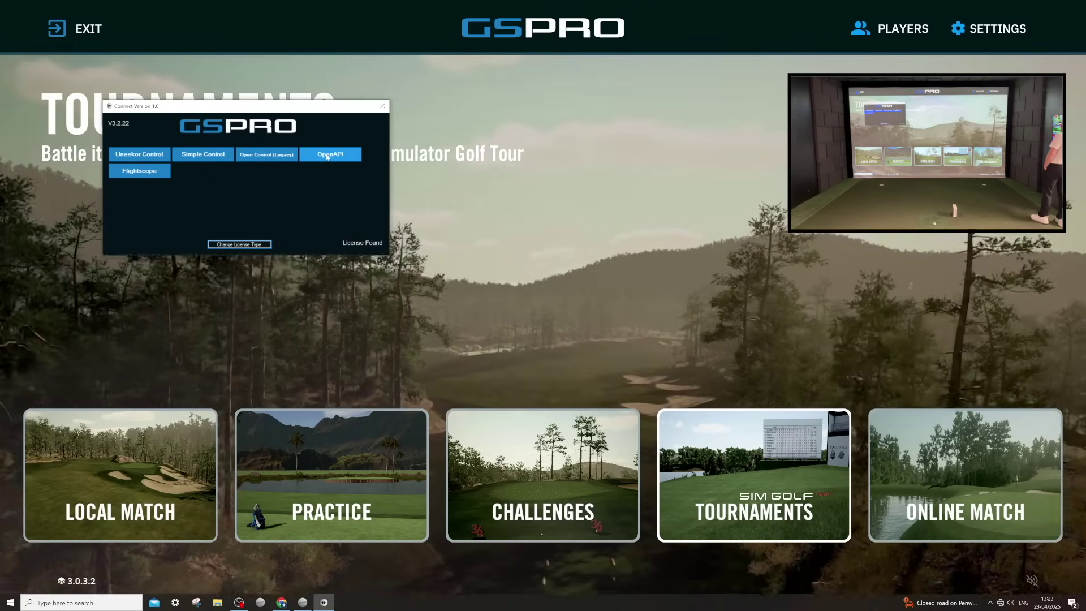
# Start GSPro's OpenAPI connector from the Connect launcher
pyautogui.click(330, 155)
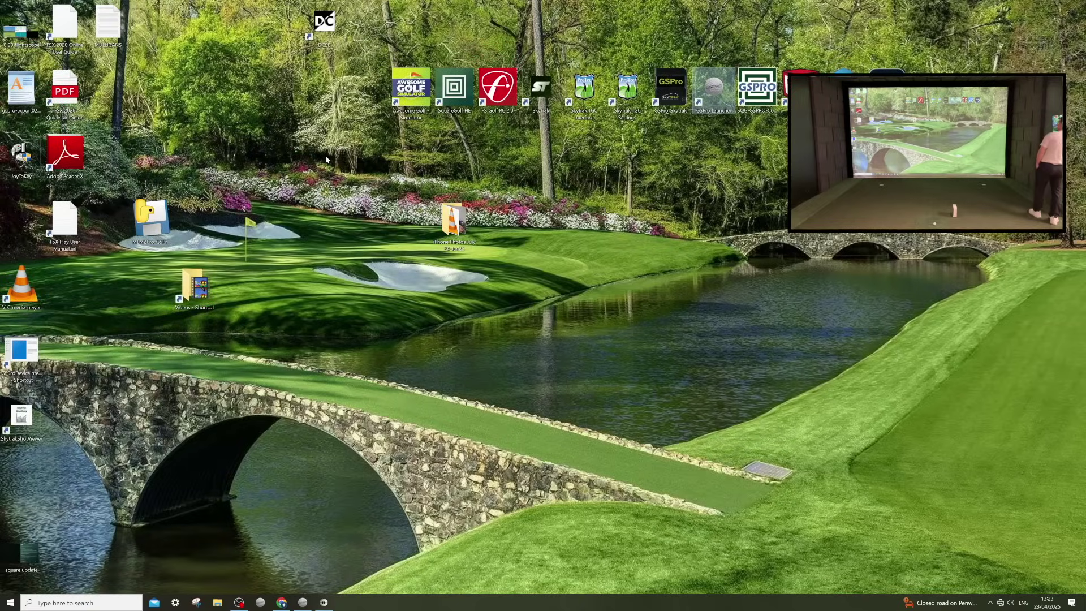
# Pin GSPro Skytrak to the taskbar and move the SkyTrak device interface window aside
pyautogui.rightClick(673, 84)
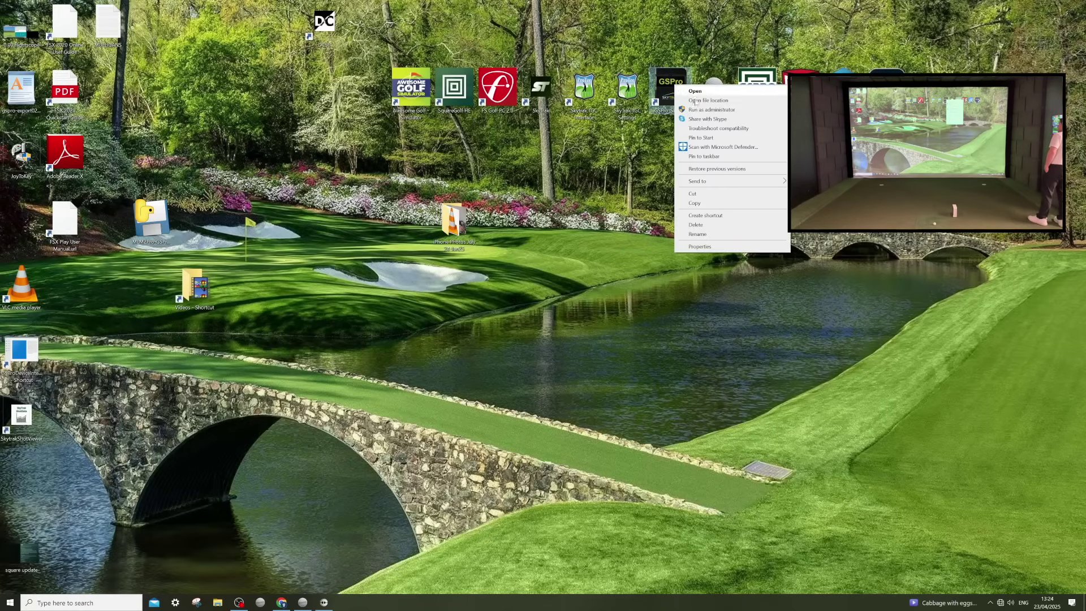
pyautogui.click(712, 157)
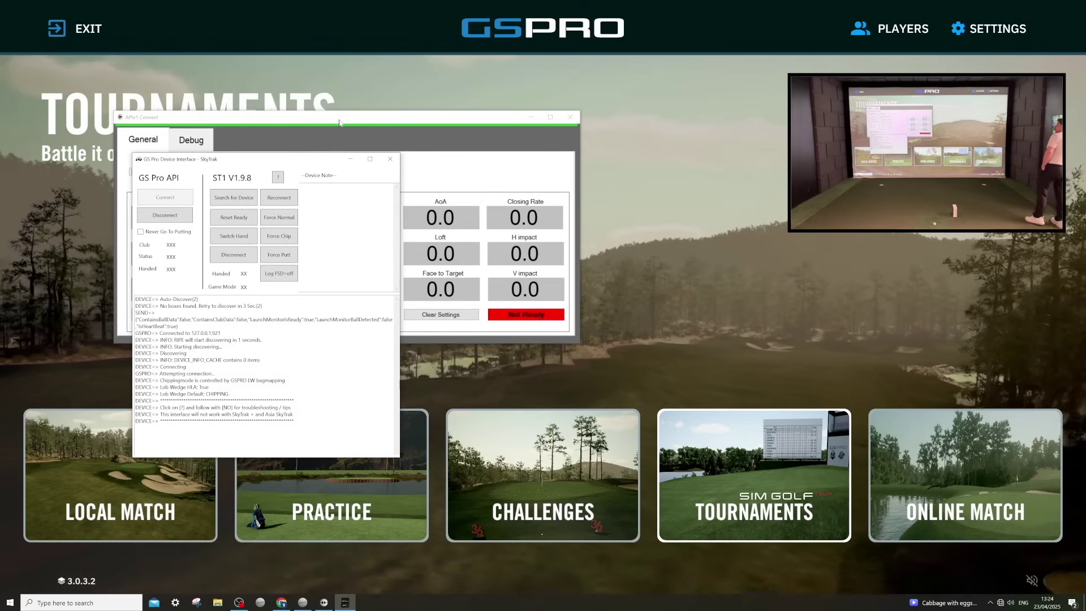
pyautogui.moveTo(295, 164); pyautogui.dragTo(285, 68)
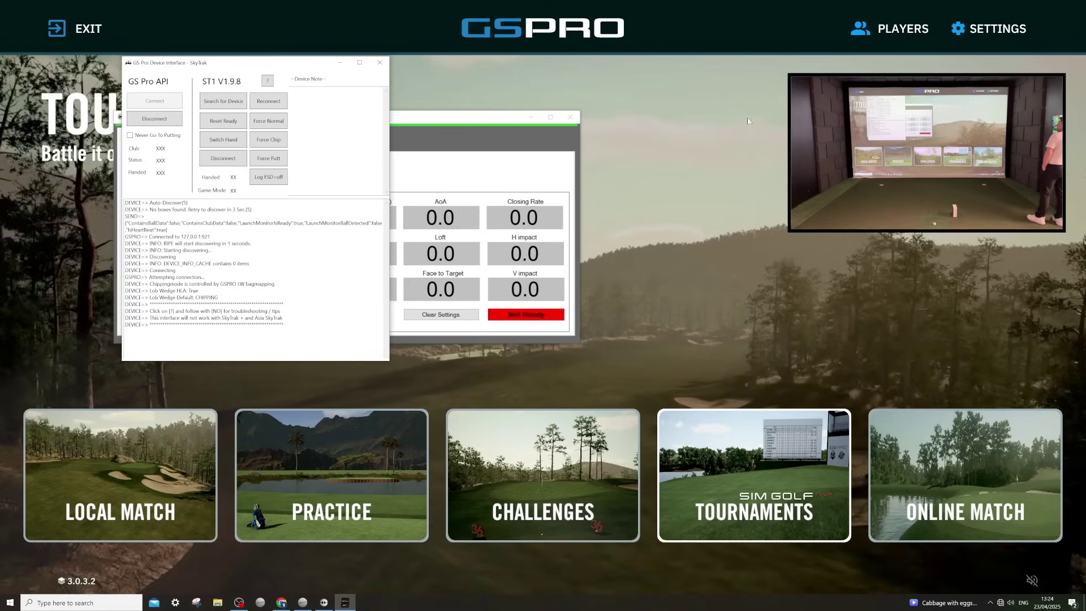
# Bring GSPro's main menu back in front of the SkyTrak interface windows
pyautogui.click(688, 176)
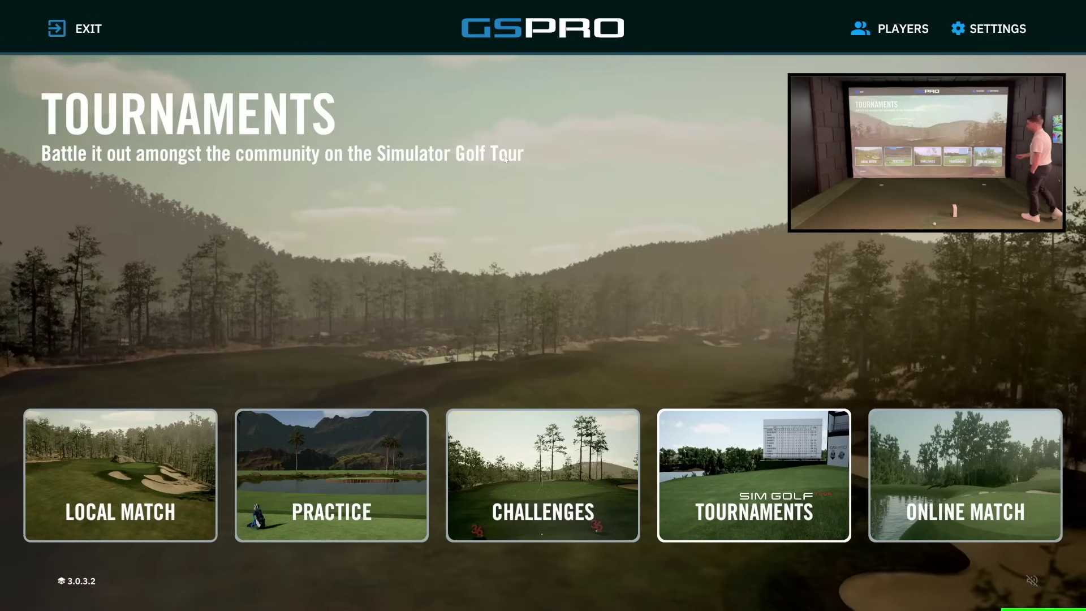
# Enter On Course Practice from the Practice menu to bring up the Select Course list
pyautogui.click(355, 450)
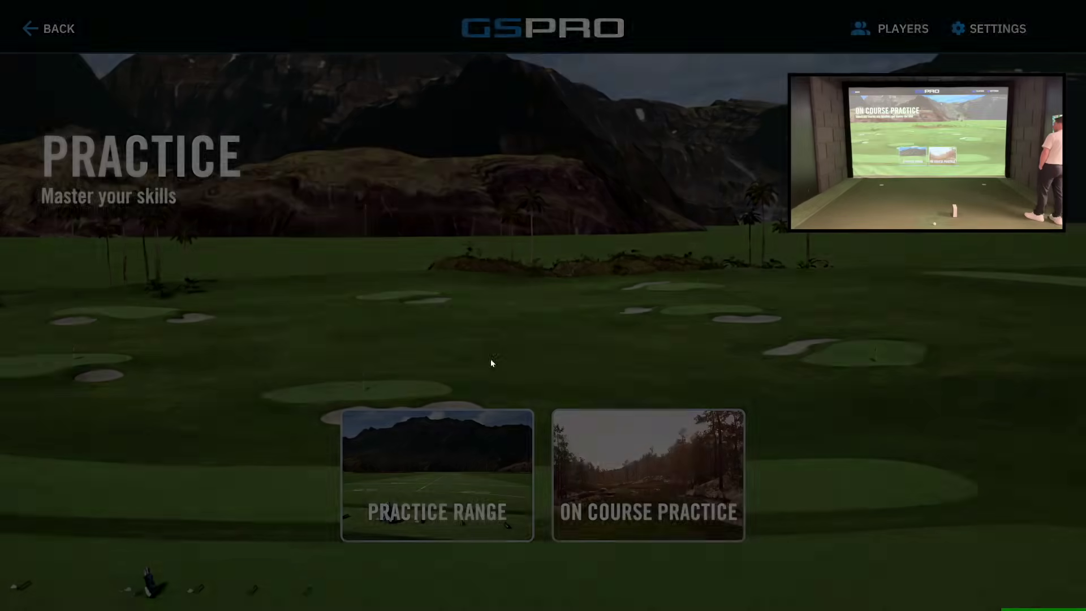
pyautogui.click(585, 446)
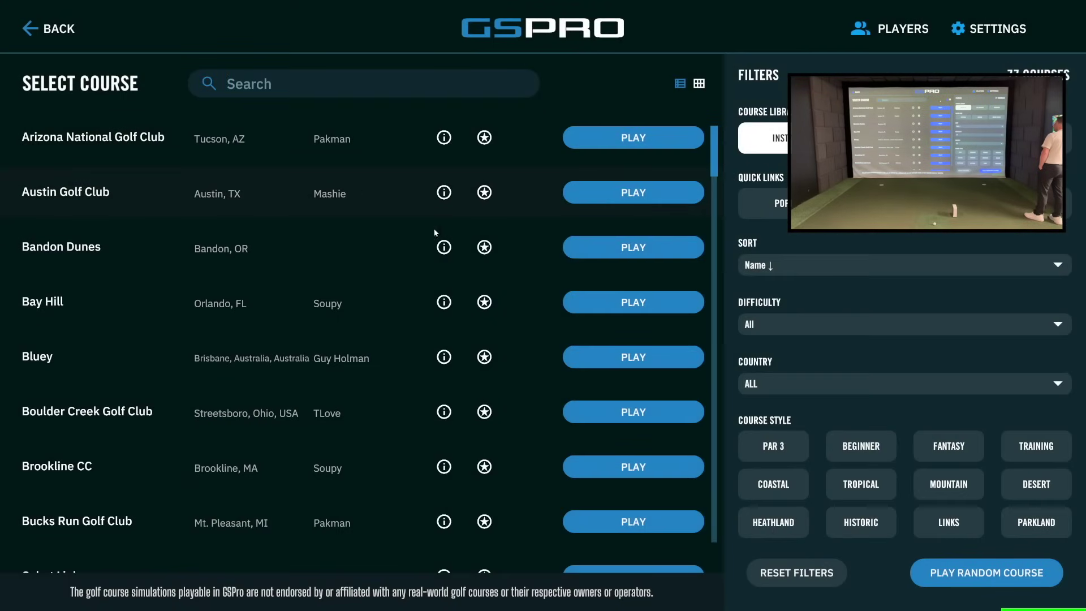